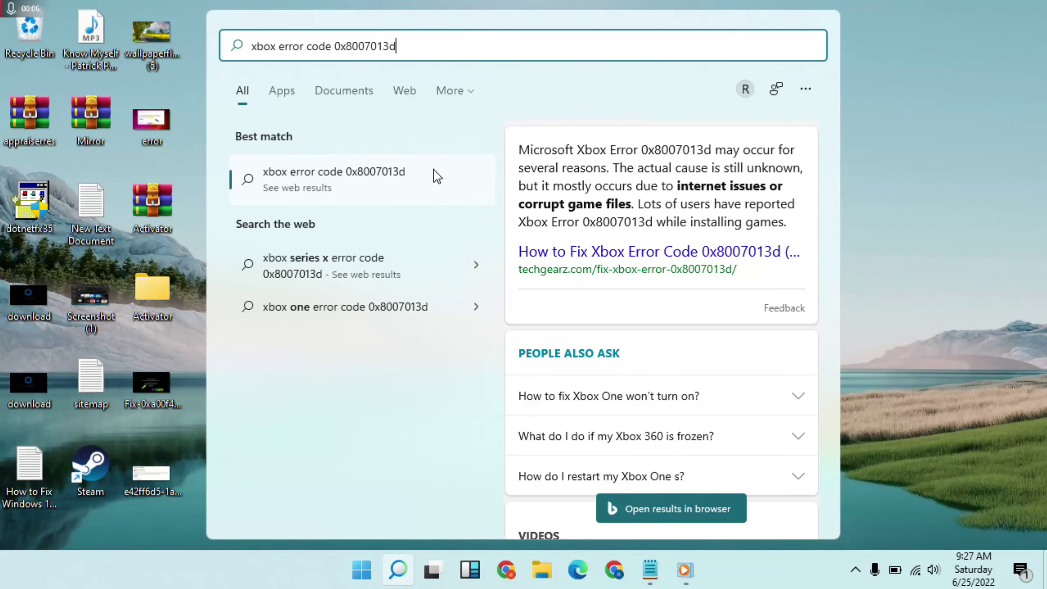
# - Dismiss the search results for error 0x8007013d and launch Settings from Start
pyautogui.click(907, 164)
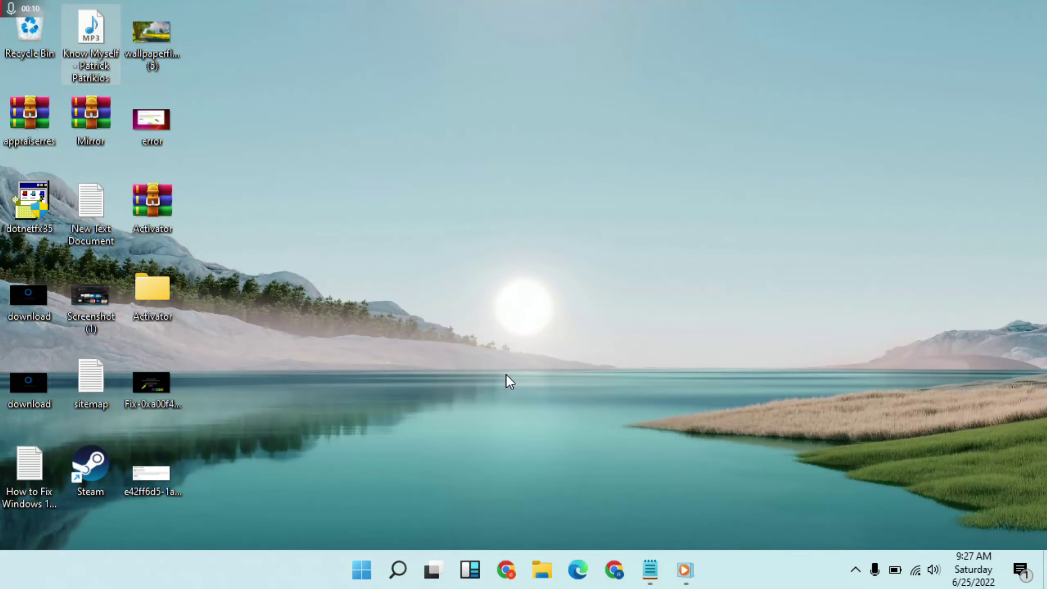
pyautogui.click(362, 570)
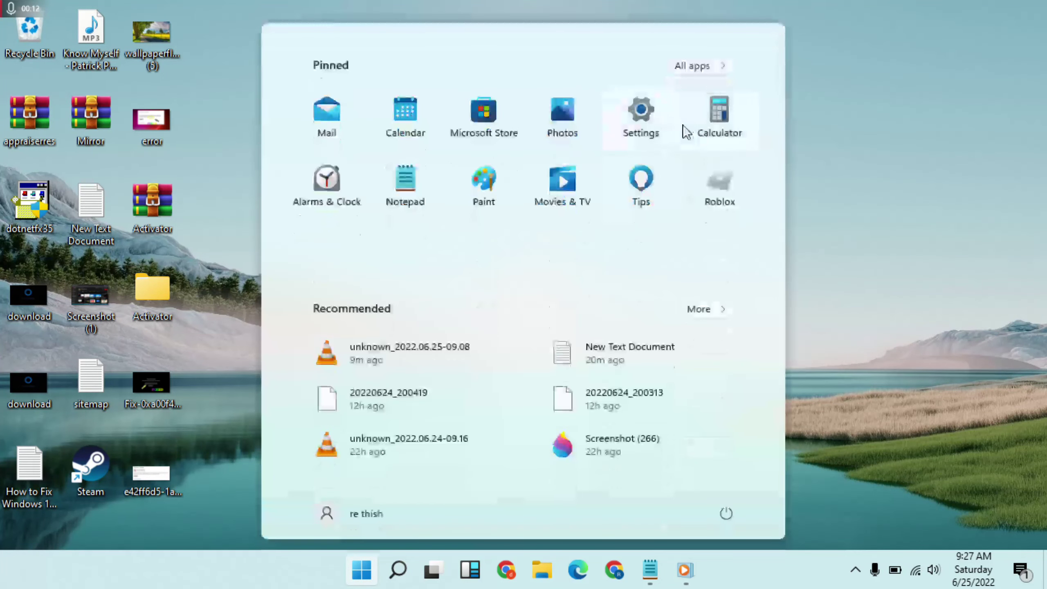
pyautogui.click(620, 136)
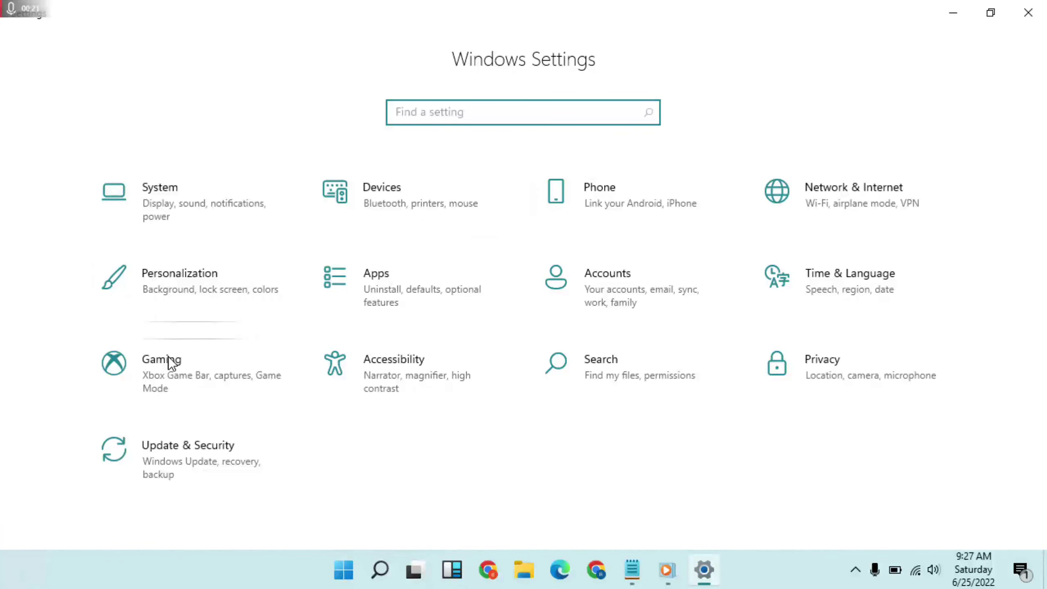
# - Go to Update & Security > Troubleshoot > Additional troubleshooters and expand Windows Store Apps
pyautogui.click(180, 455)
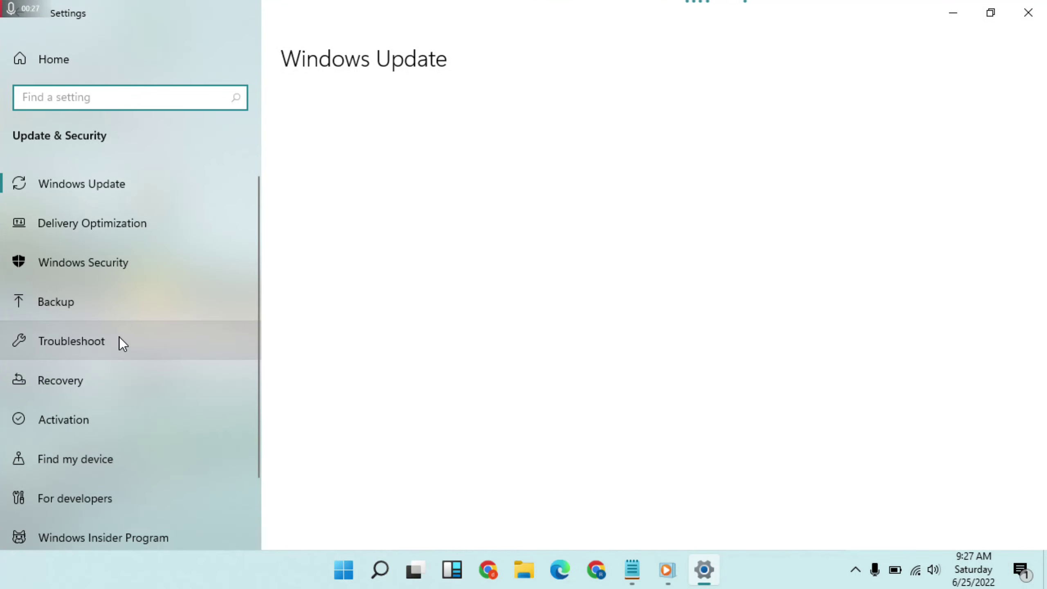
pyautogui.click(89, 341)
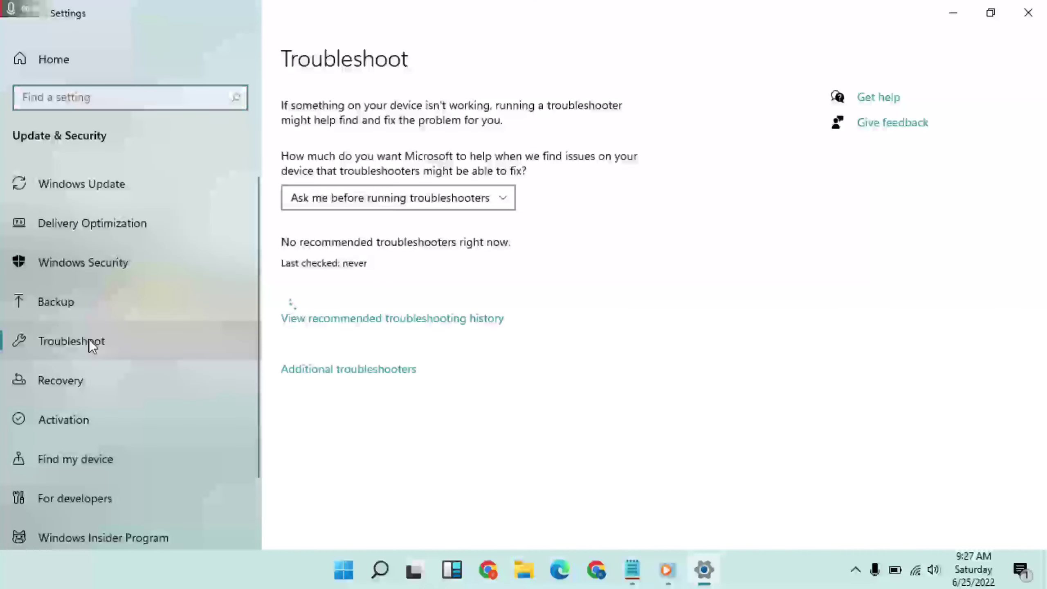
pyautogui.click(369, 374)
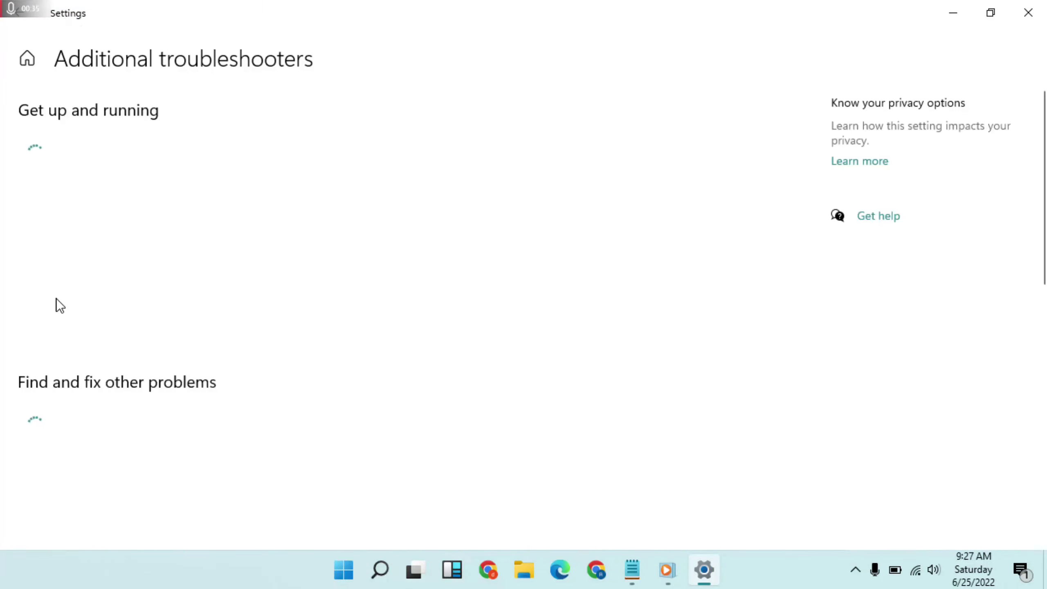
pyautogui.scroll(-5, 278, 361)
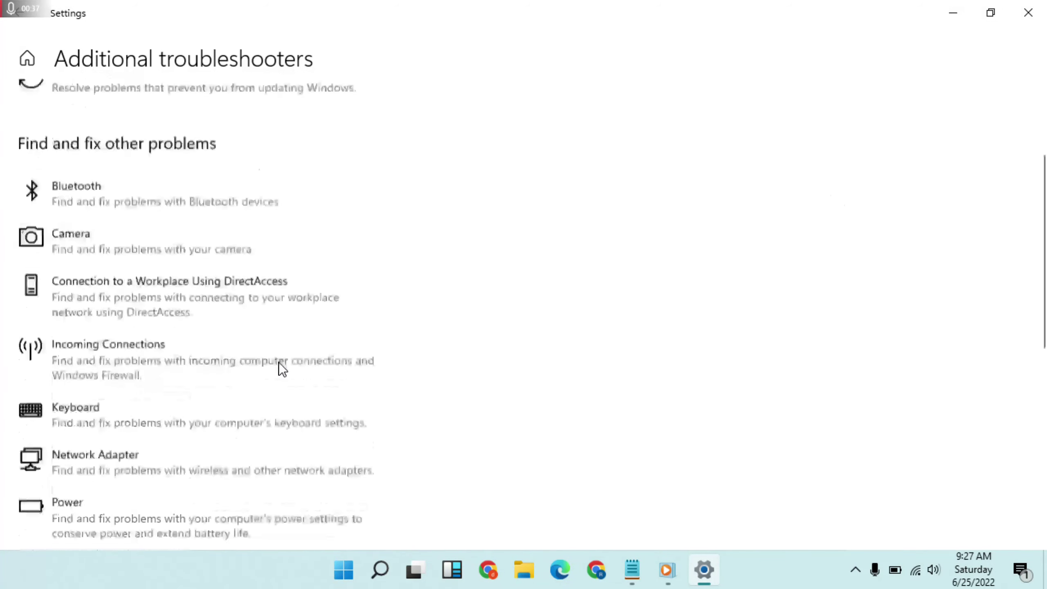
pyautogui.scroll(-5, 282, 368)
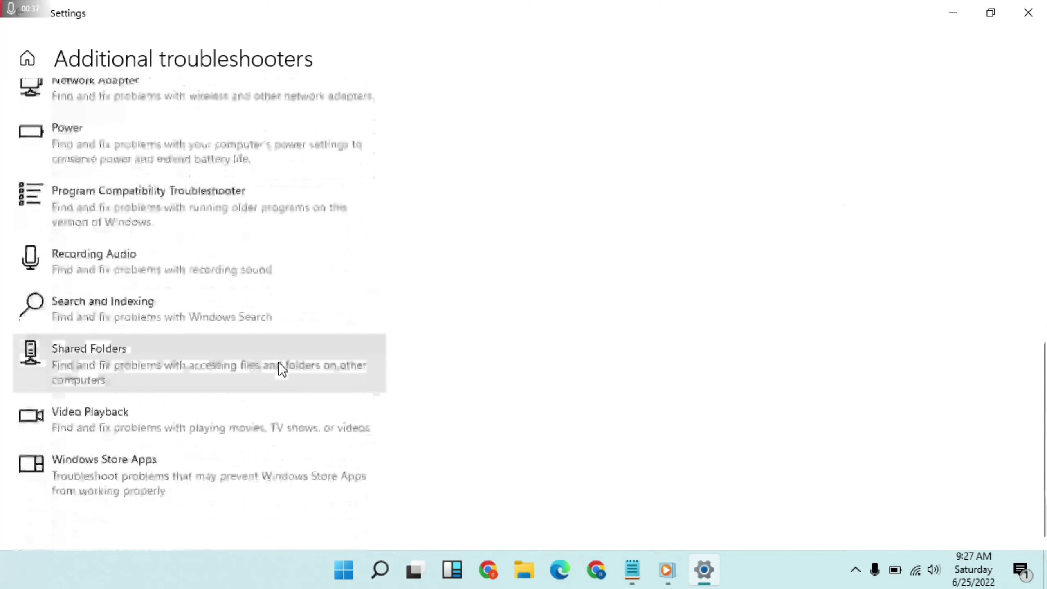
pyautogui.click(220, 486)
# - Start the Windows Store Apps troubleshooter and bring Settings back in front
pyautogui.click(287, 529)
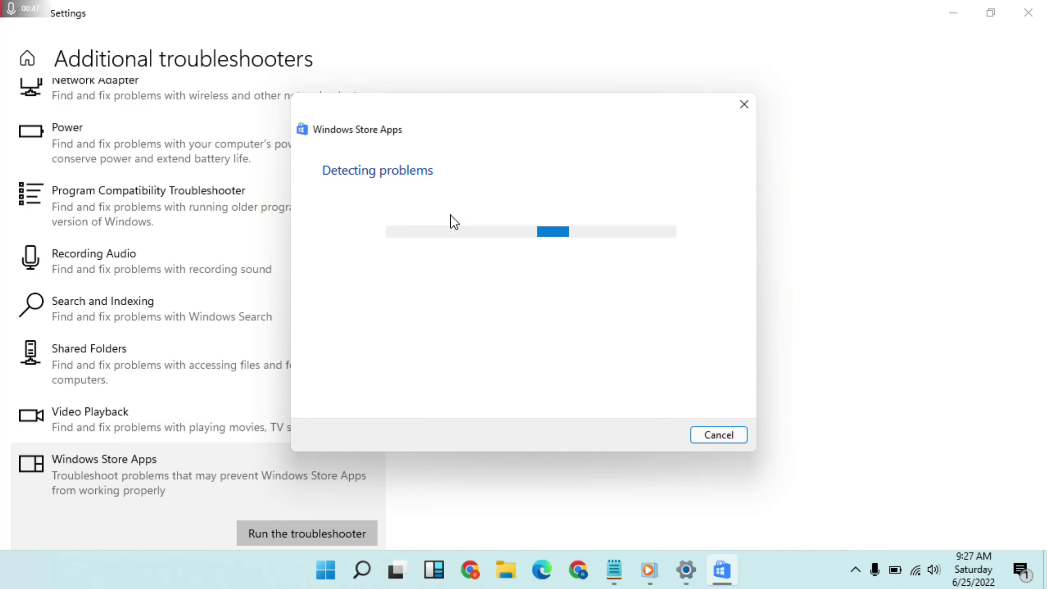
pyautogui.click(18, 58)
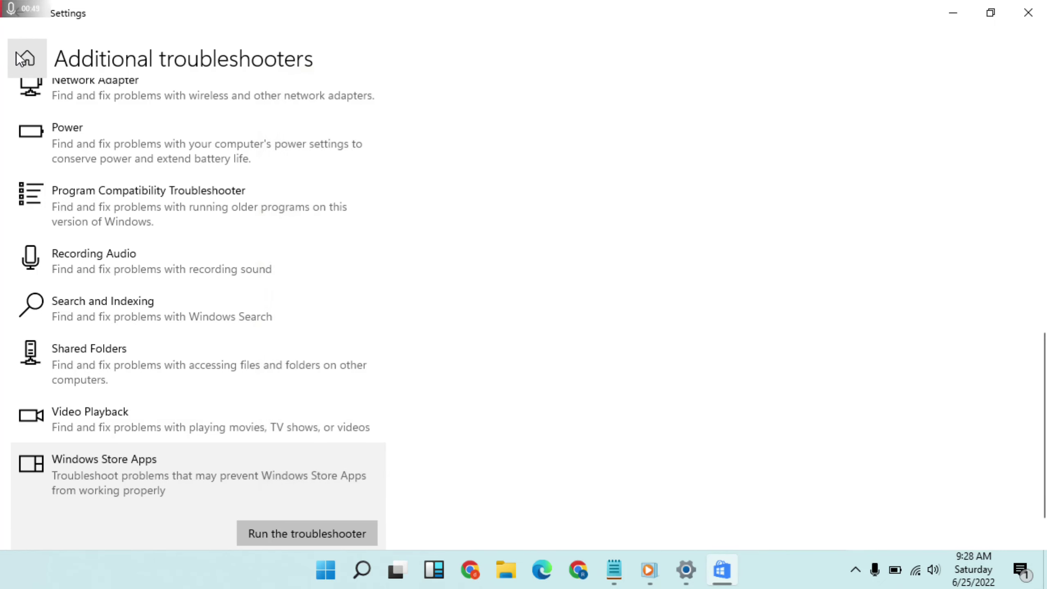
# - From the Settings home page, open Apps & features and expand the Xbox app entry
pyautogui.click(19, 58)
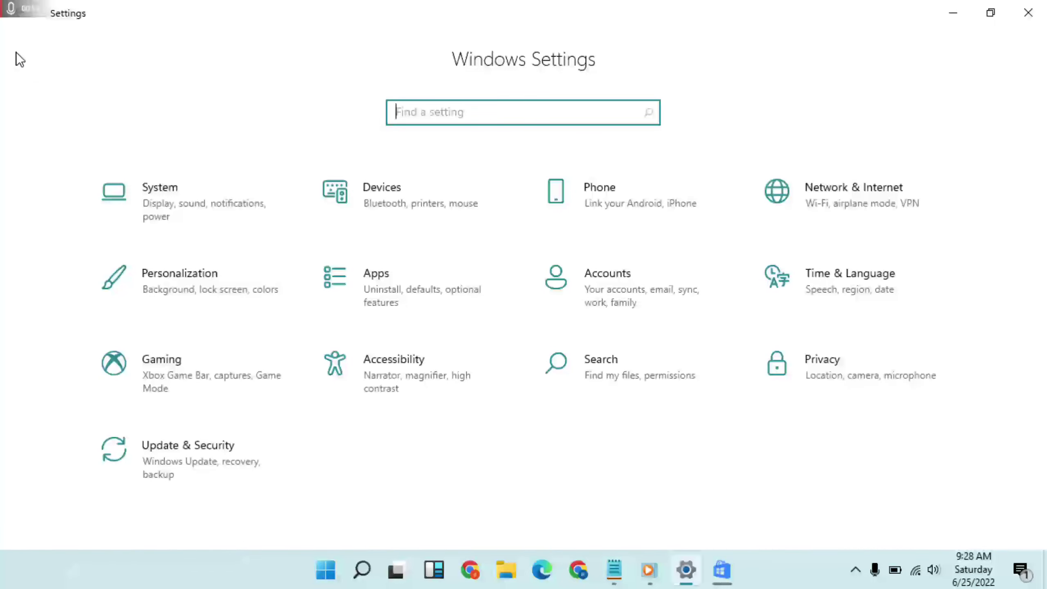
pyautogui.click(401, 288)
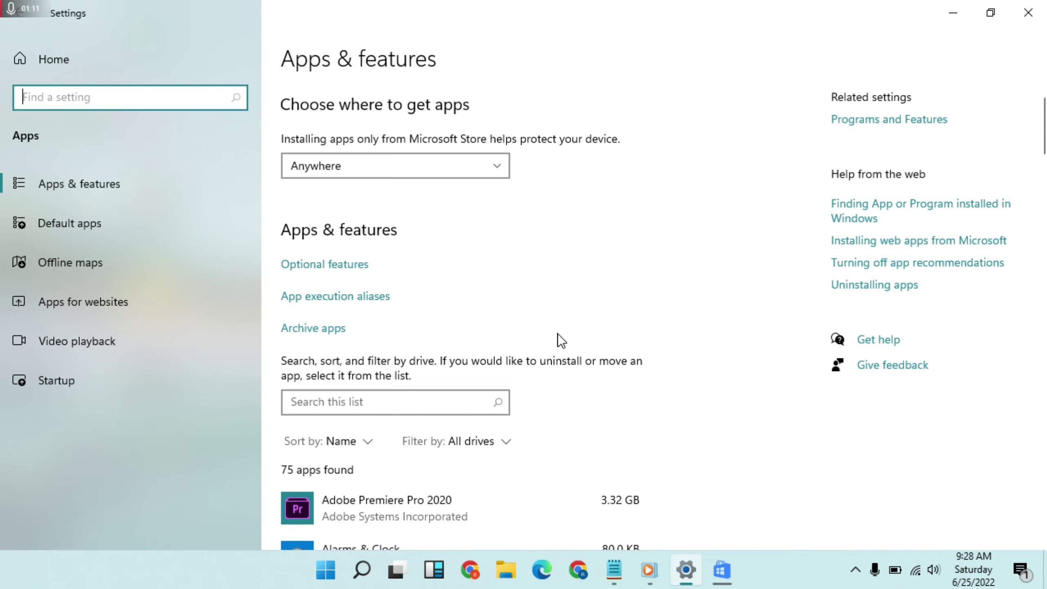
pyautogui.scroll(-20, 558, 334)
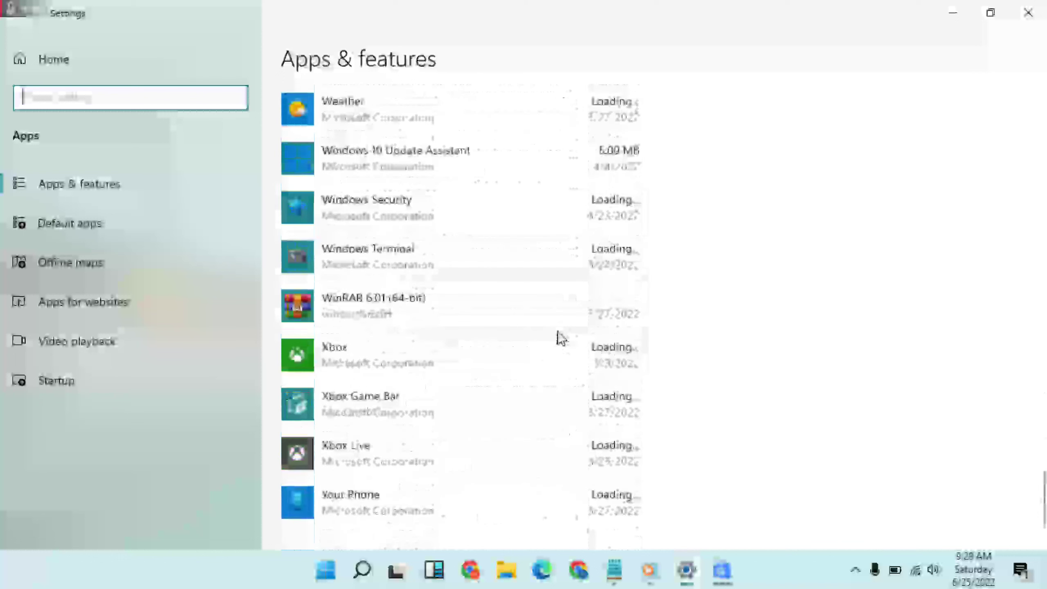
pyautogui.scroll(-2, 560, 338)
pyautogui.click(401, 280)
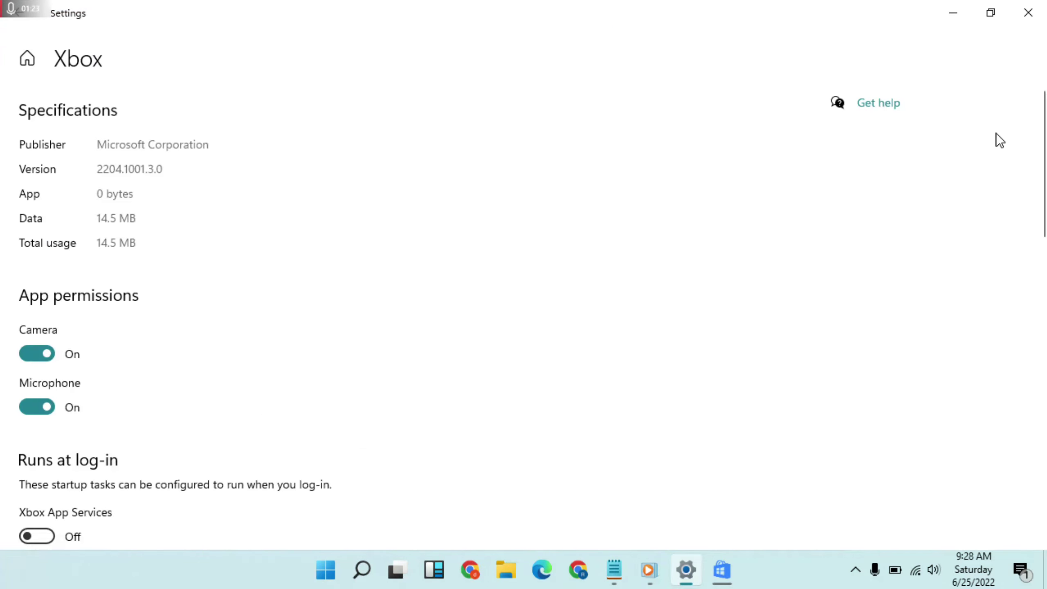
# - Repair the Xbox app from its Reset section, keeping its data
pyautogui.scroll(-3, 353, 288)
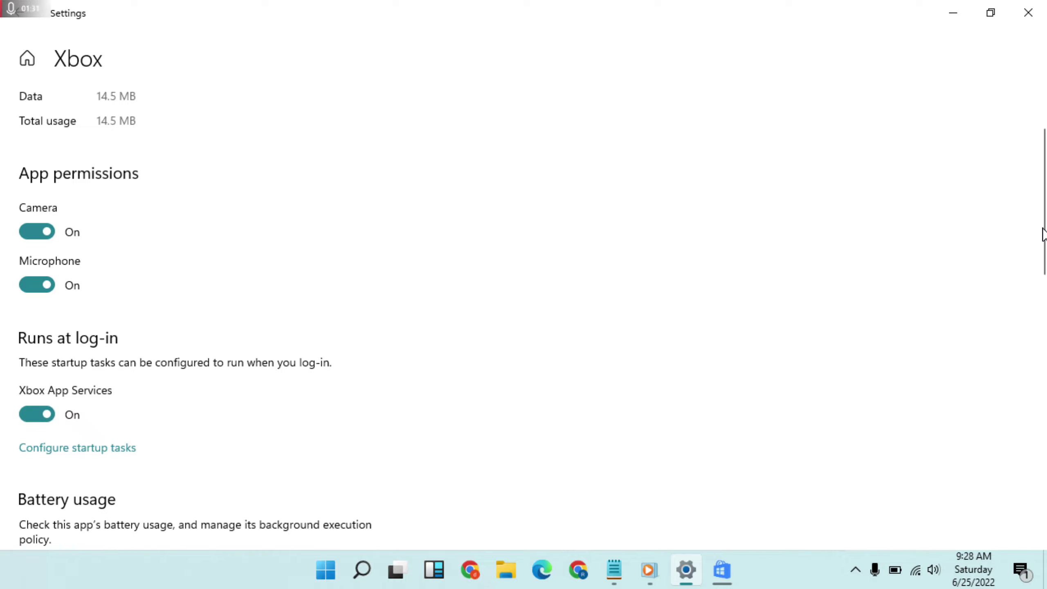
pyautogui.moveTo(1042, 234); pyautogui.dragTo(1045, 399)
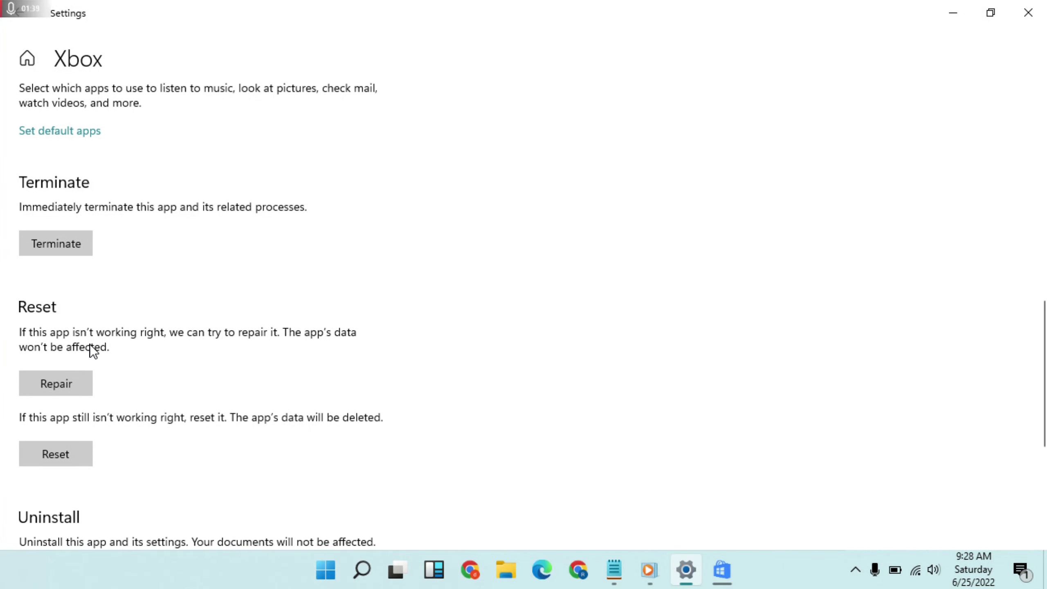
pyautogui.click(67, 379)
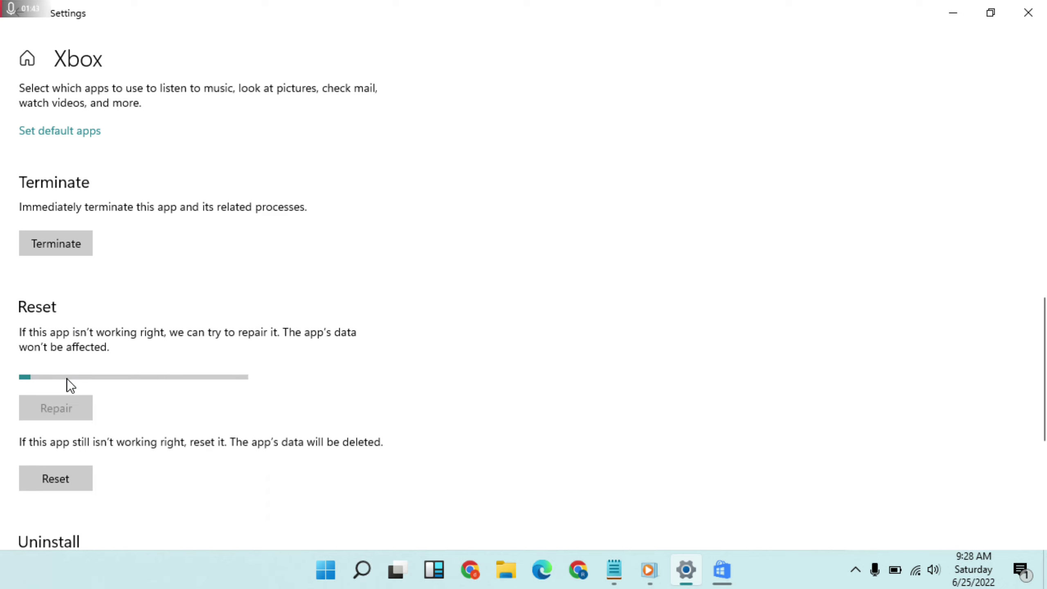
pyautogui.click(722, 571)
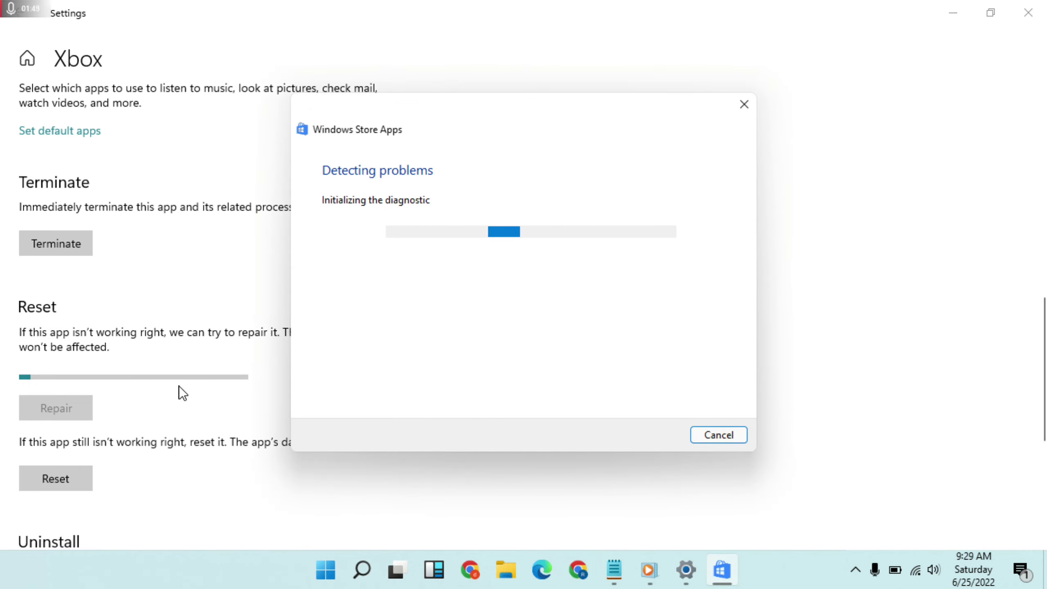
pyautogui.click(150, 494)
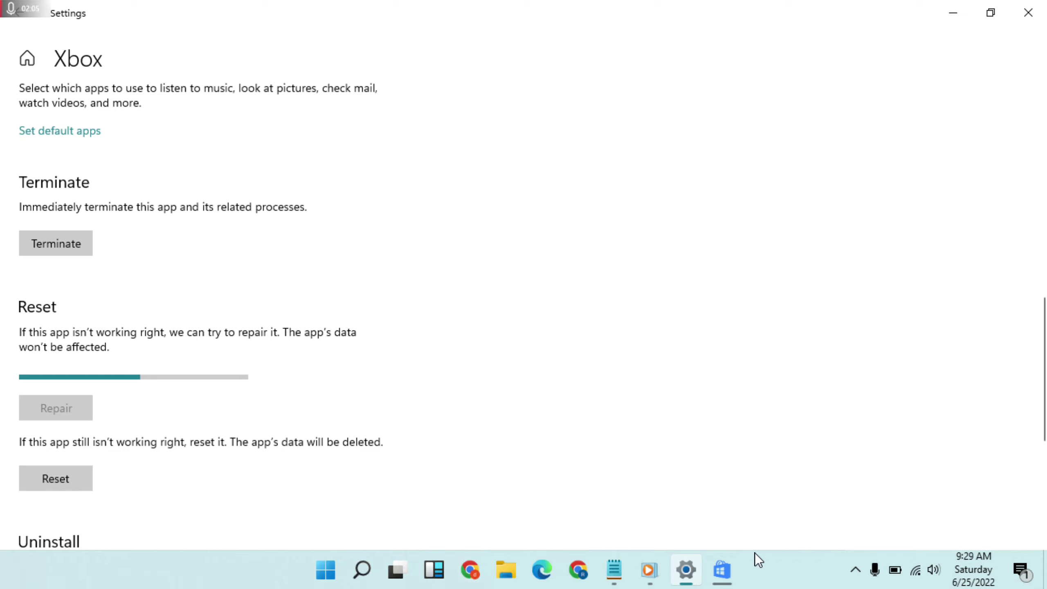
# - Move the Windows Store Apps troubleshooter window to the right and close the Xbox app settings
pyautogui.moveTo(721, 570)
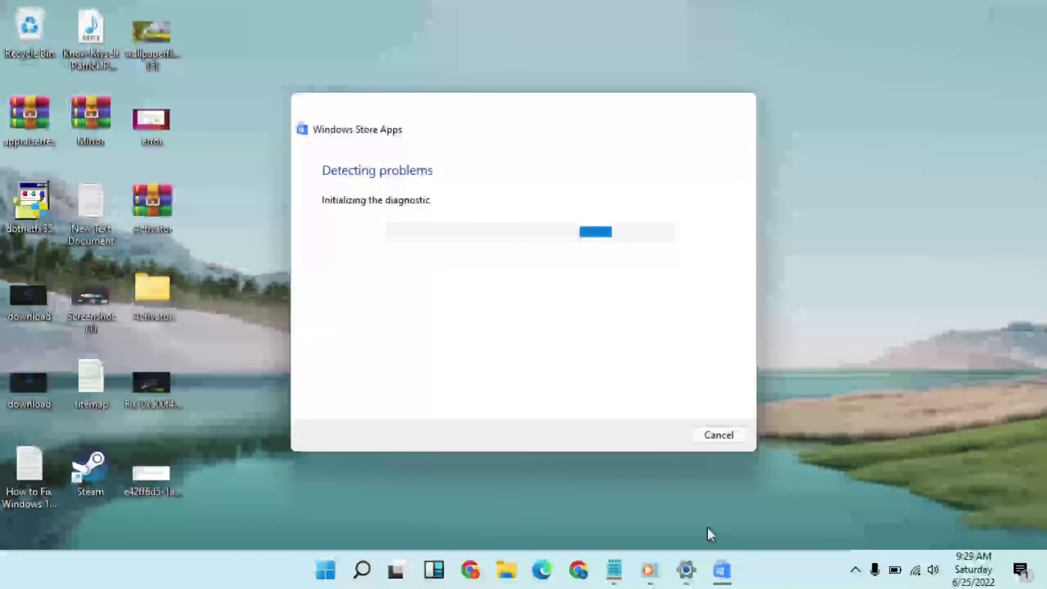
pyautogui.click(706, 527)
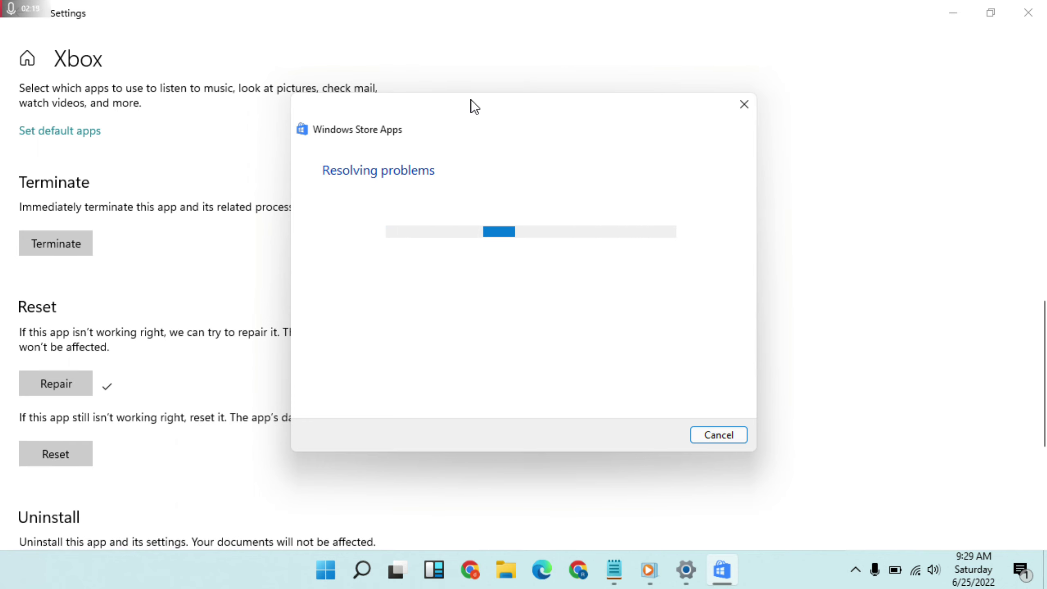
pyautogui.moveTo(471, 100); pyautogui.dragTo(614, 107)
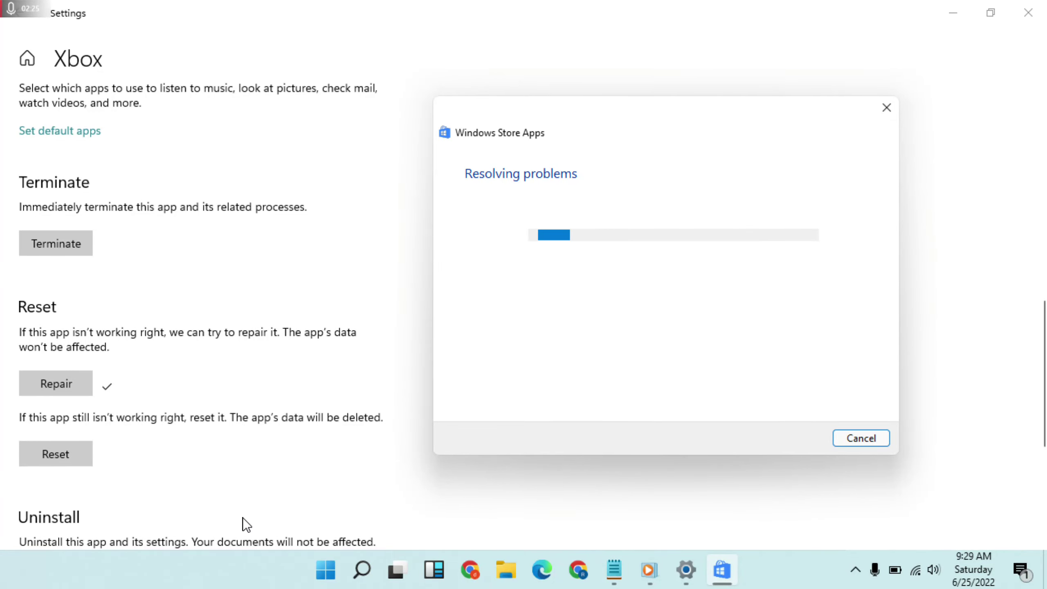
pyautogui.click(326, 570)
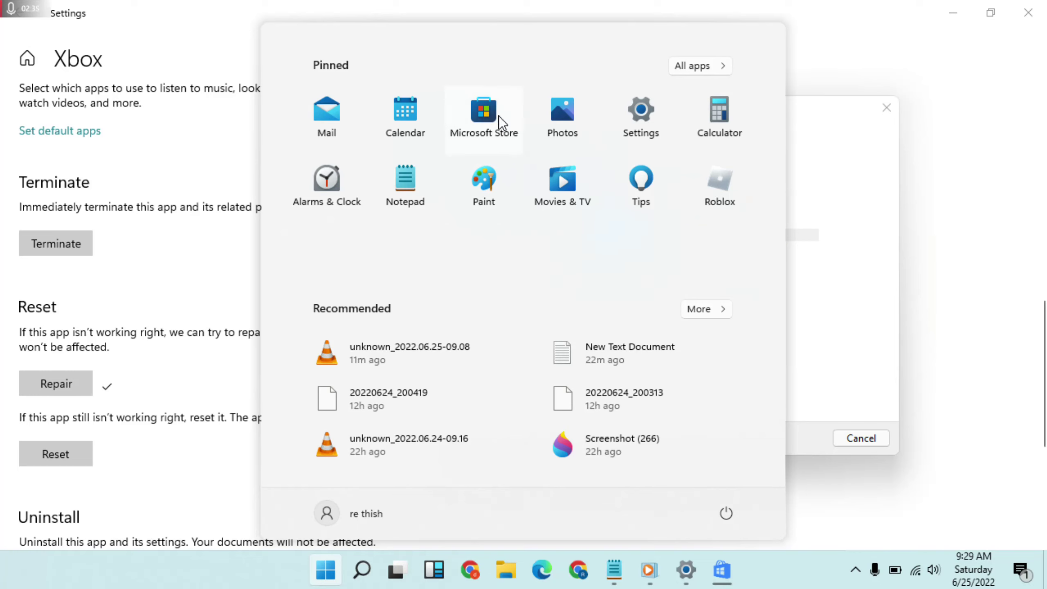
pyautogui.click(807, 144)
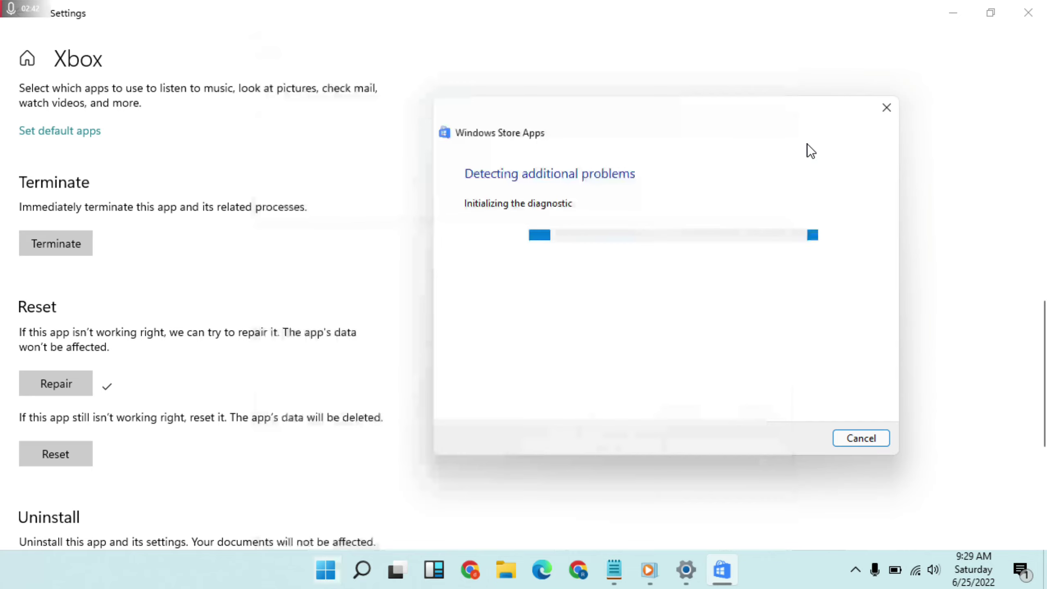
pyautogui.click(1027, 12)
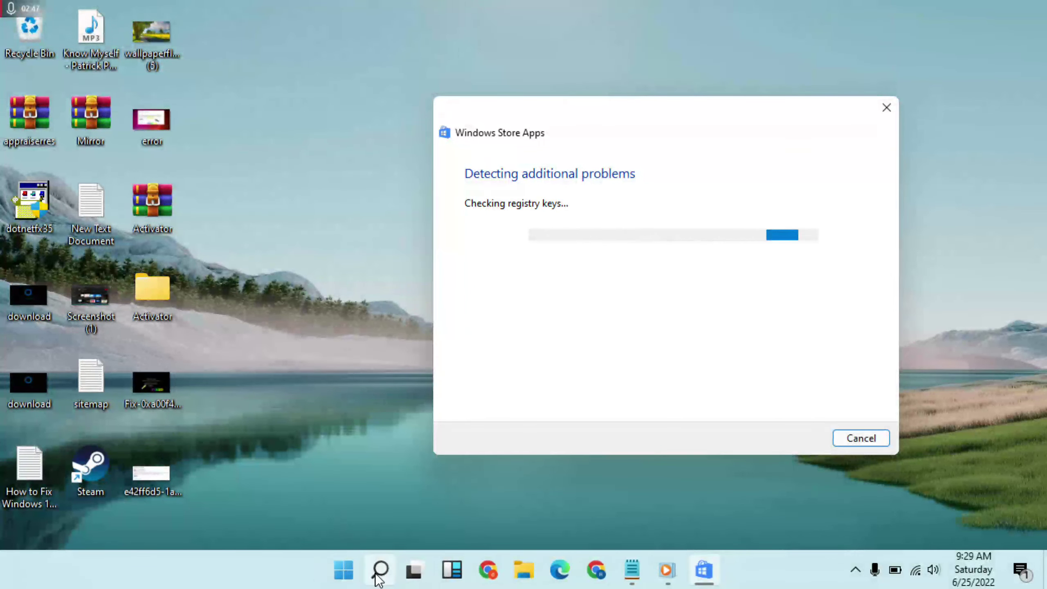
# - Return to the finished troubleshooter showing the fixed service registration and close it
pyautogui.click(376, 574)
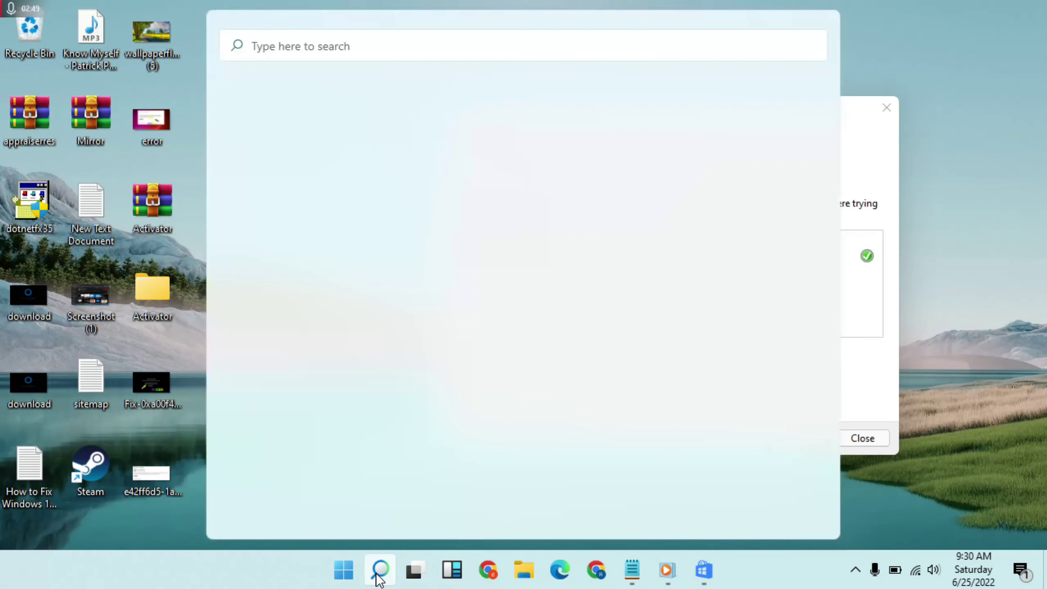
pyautogui.click(849, 264)
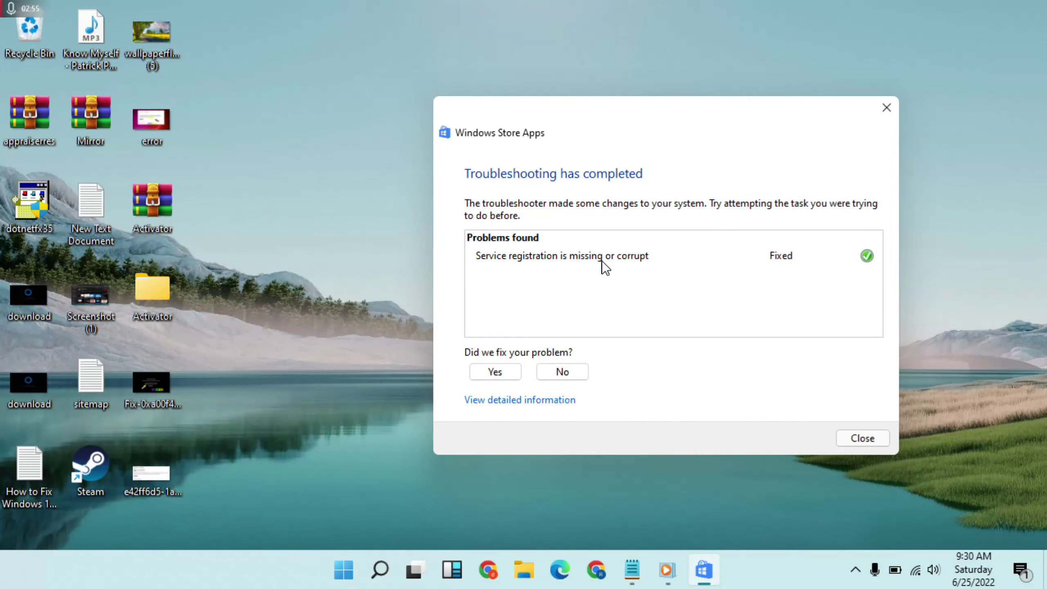
pyautogui.click(864, 439)
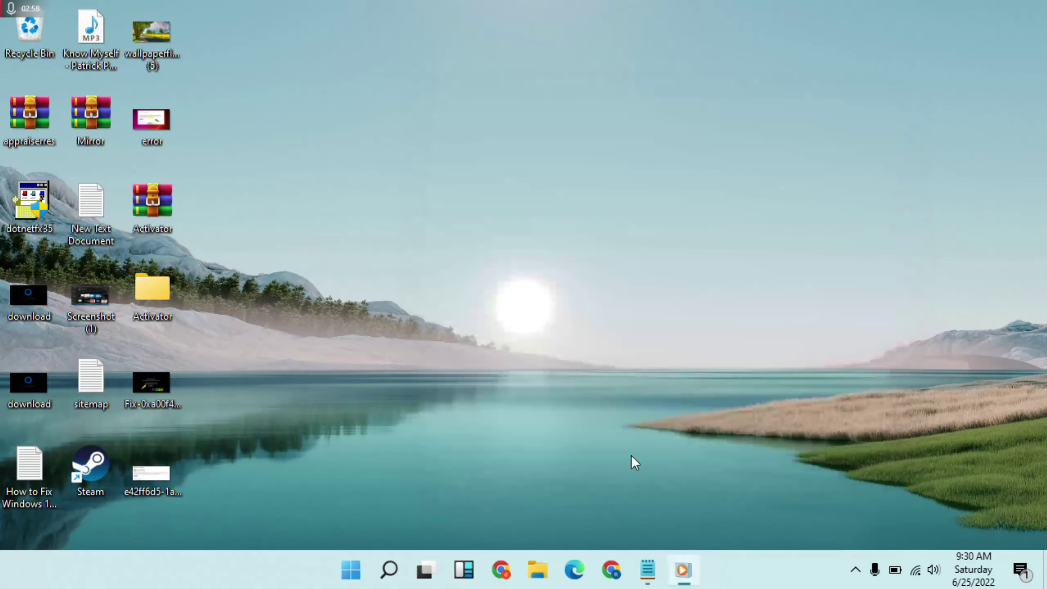
# - Search for 'powershell' and run Windows PowerShell as administrator
pyautogui.click(399, 570)
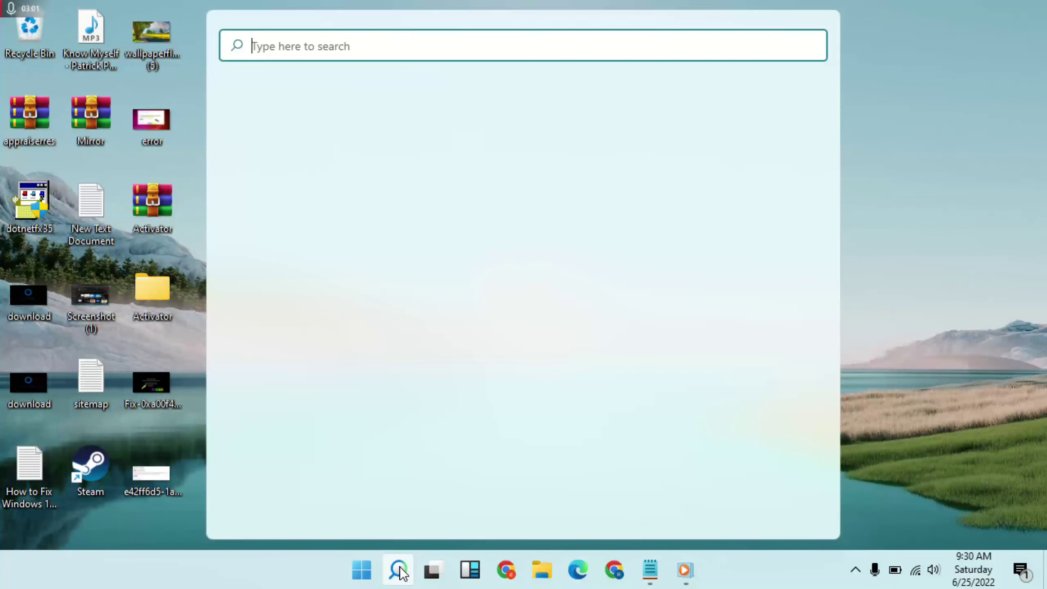
pyautogui.write('power')
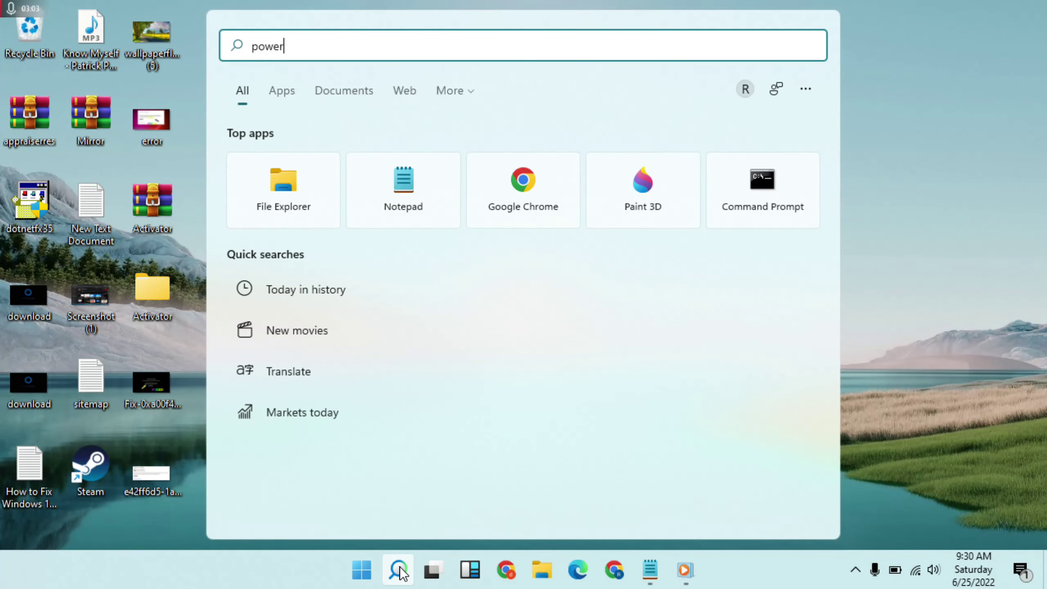
pyautogui.write('shell')
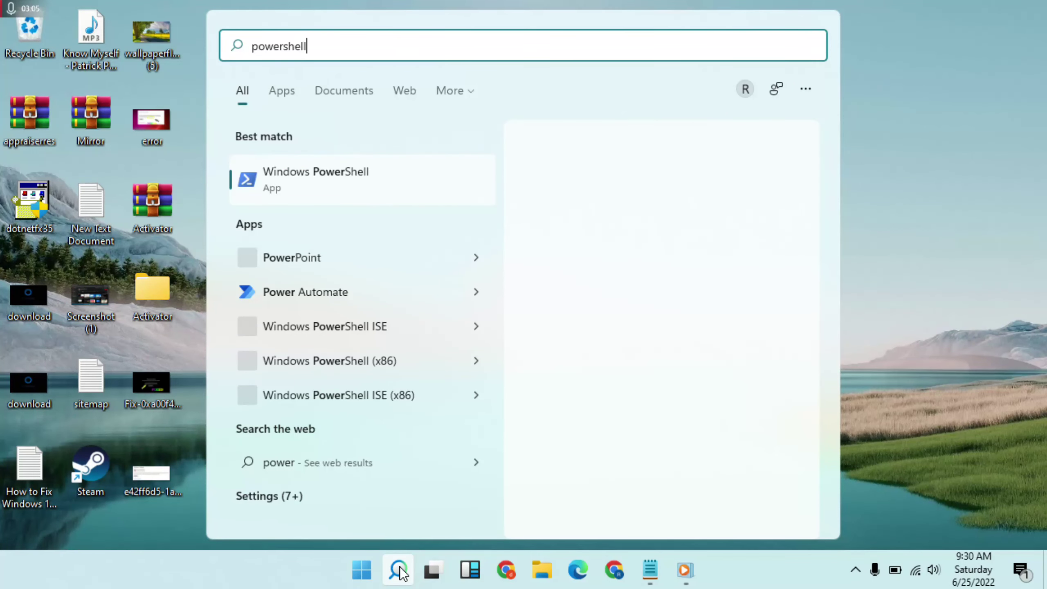
pyautogui.rightClick(365, 177)
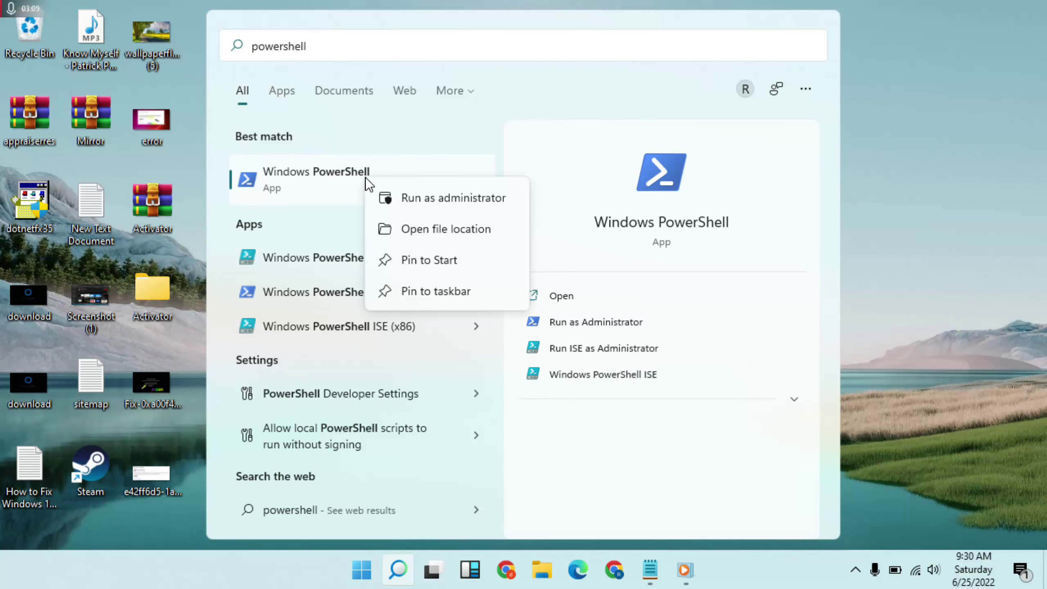
pyautogui.click(461, 197)
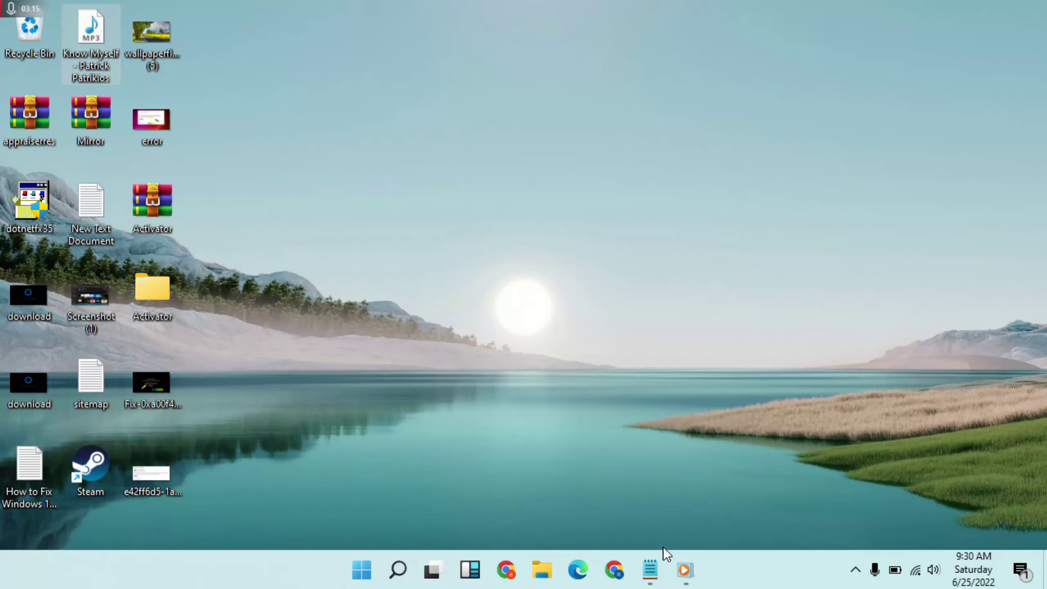
# - Select the Get-AppXPackage -AllUsers re-register command in Notepad, then minimize Notepad
pyautogui.click(656, 554)
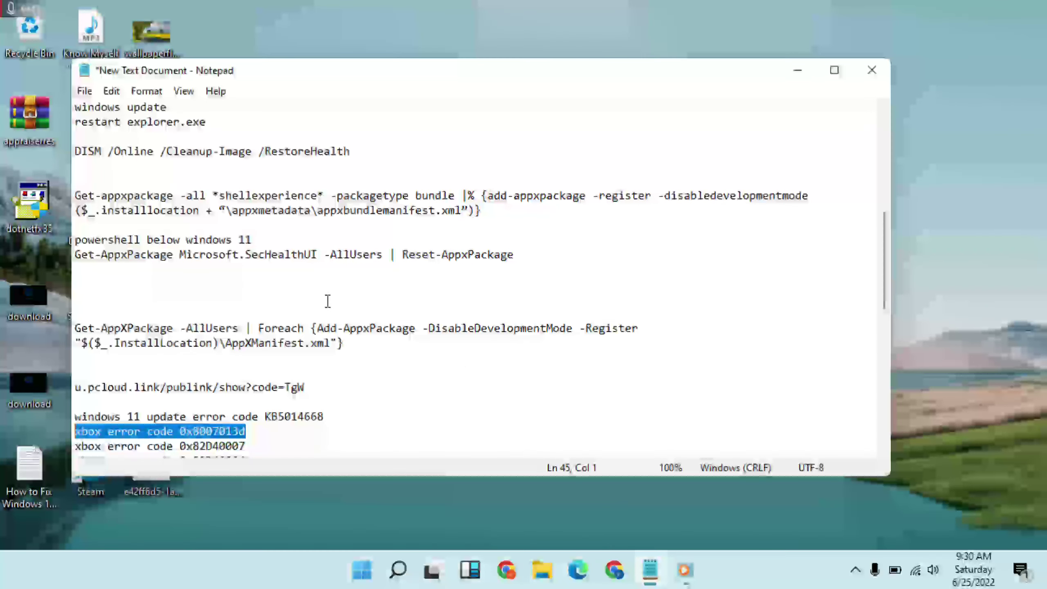
pyautogui.moveTo(362, 345); pyautogui.dragTo(188, 347)
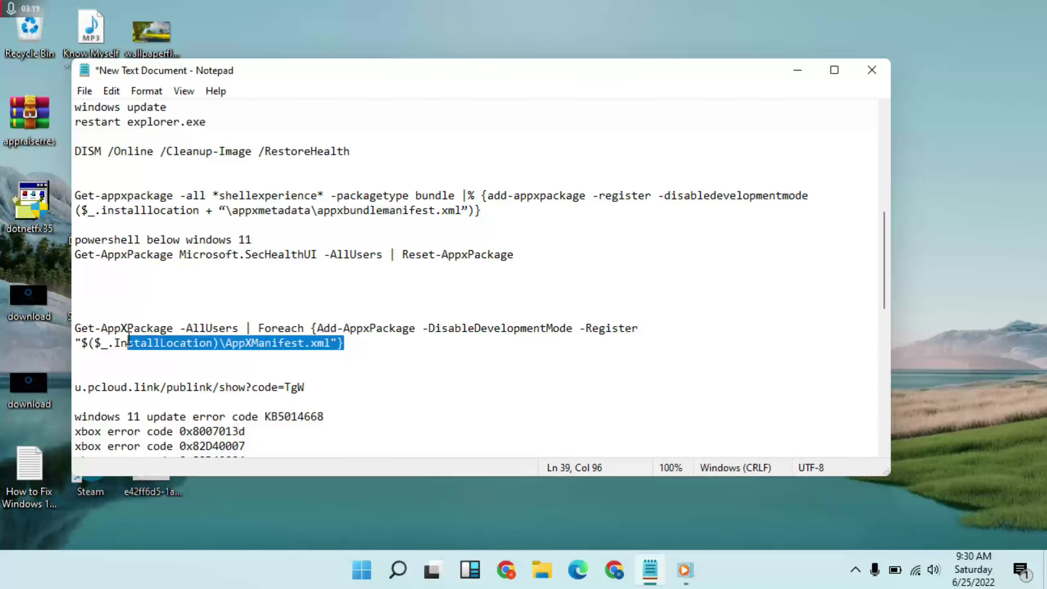
pyautogui.moveTo(128, 339); pyautogui.dragTo(77, 329)
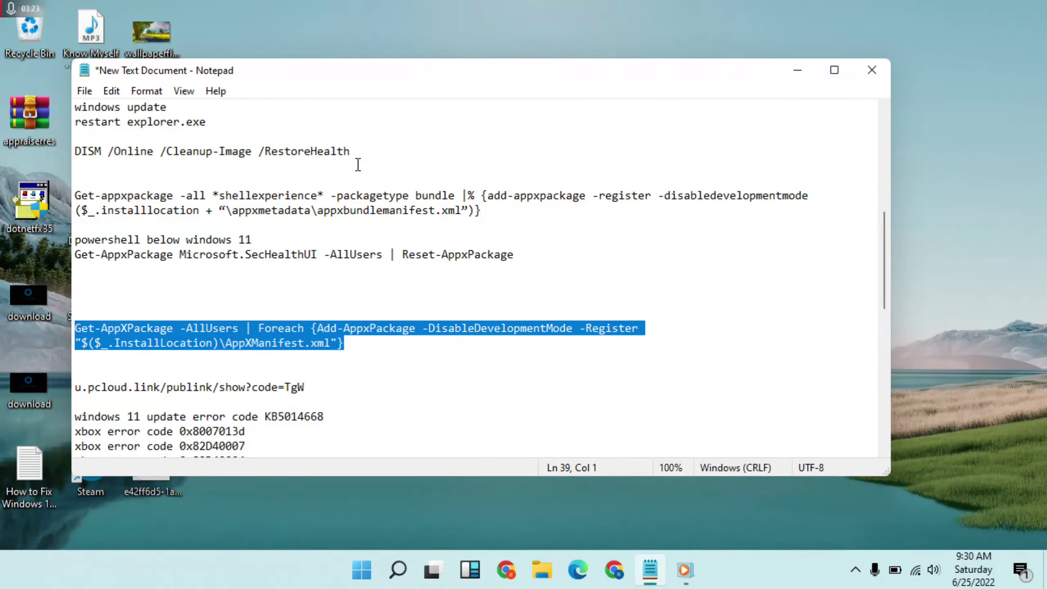
pyautogui.click(805, 66)
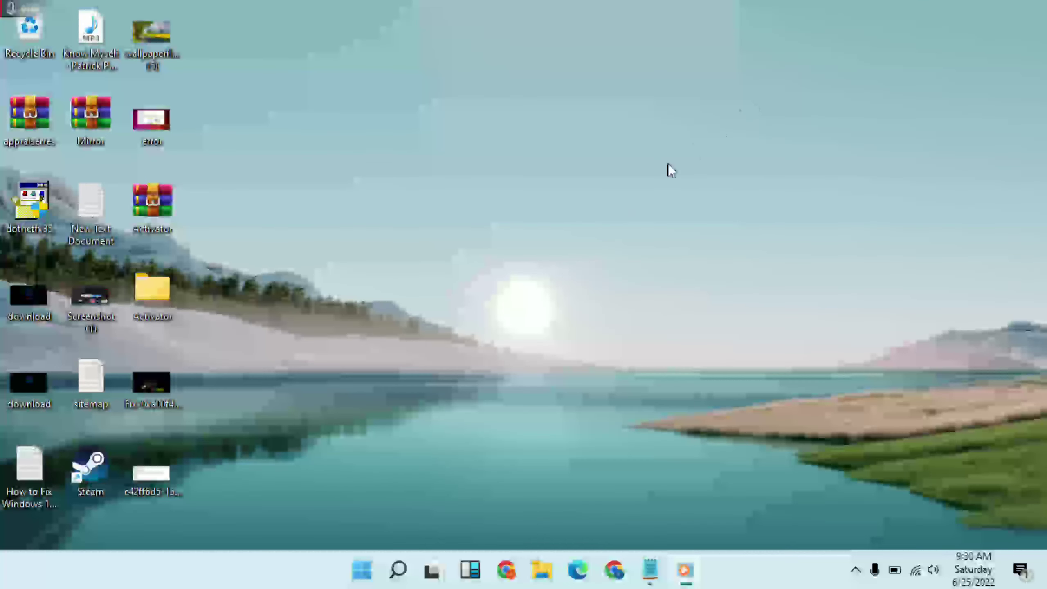
# - Choose Yes on the User Account Control prompt and focus the administrator PowerShell console
pyautogui.click(407, 567)
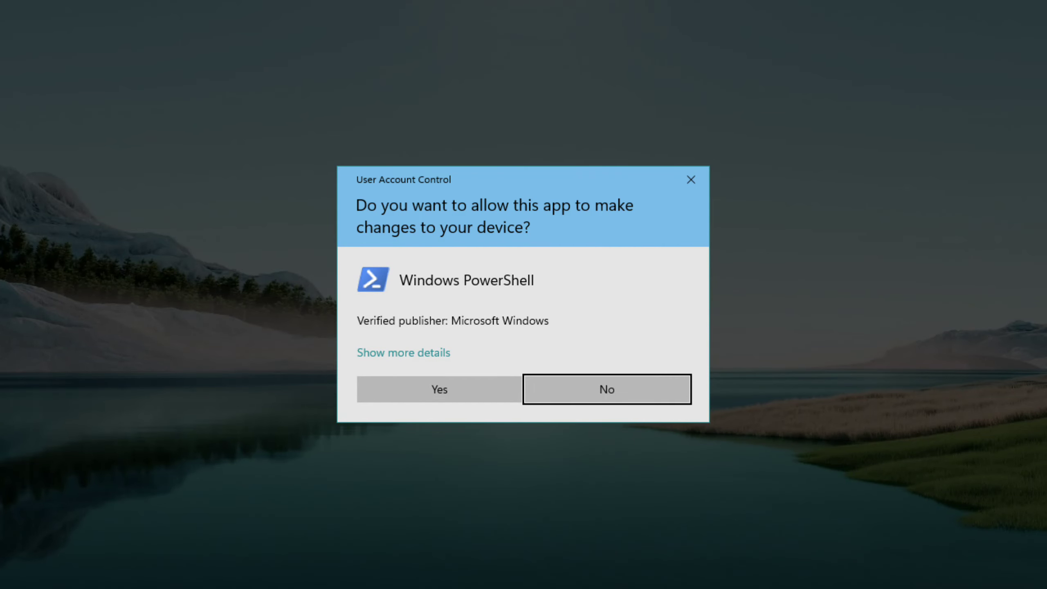
pyautogui.press('Left')
pyautogui.press('Return')
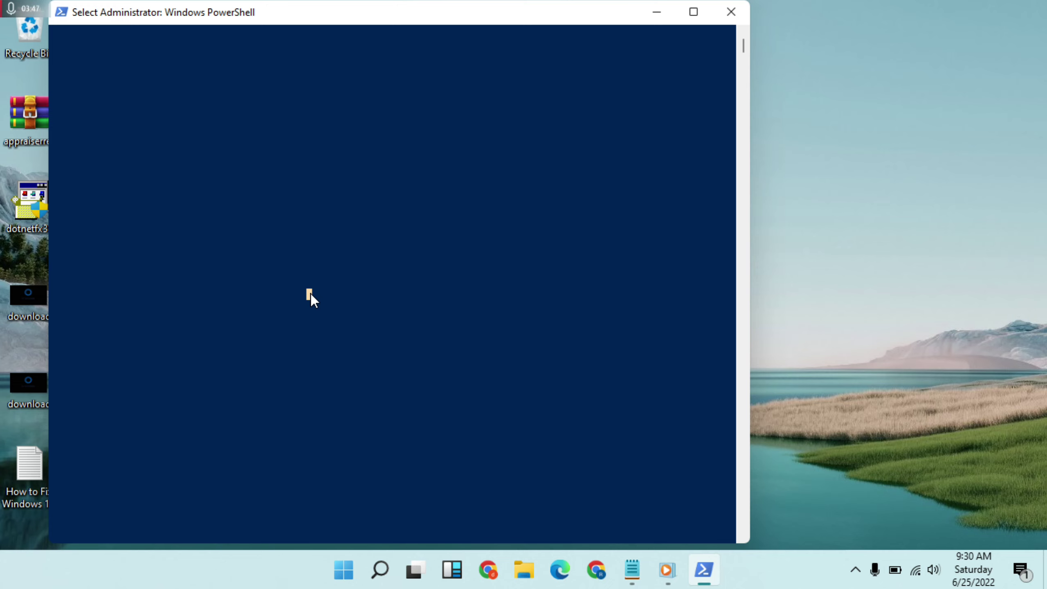
pyautogui.click(402, 100)
# - Shift the admin PowerShell window rightward, refresh the desktop, then make PowerShell the active window again
pyautogui.moveTo(417, 23); pyautogui.dragTo(586, 26)
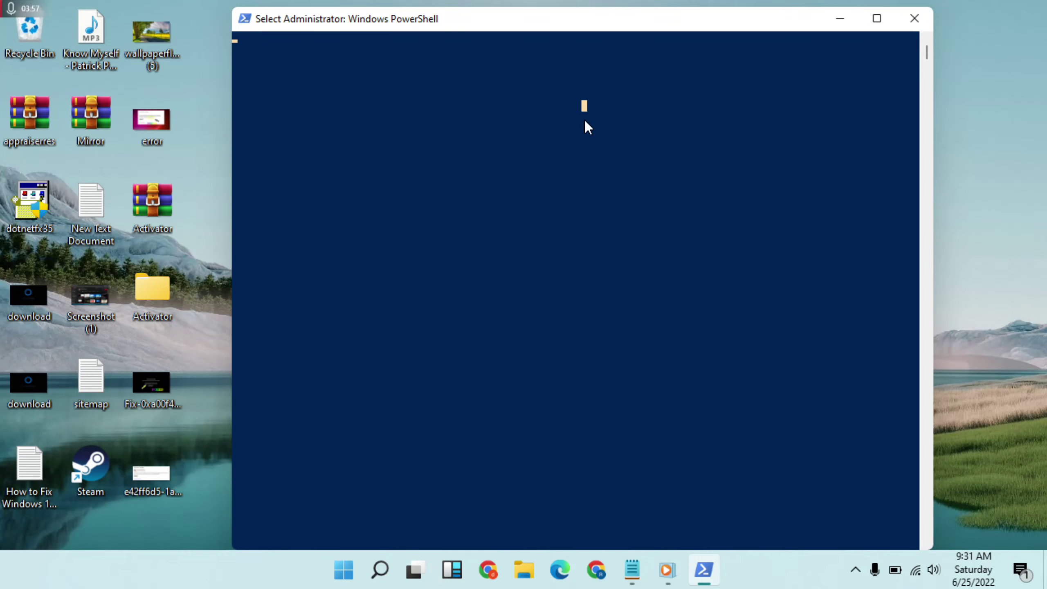
pyautogui.click(964, 116)
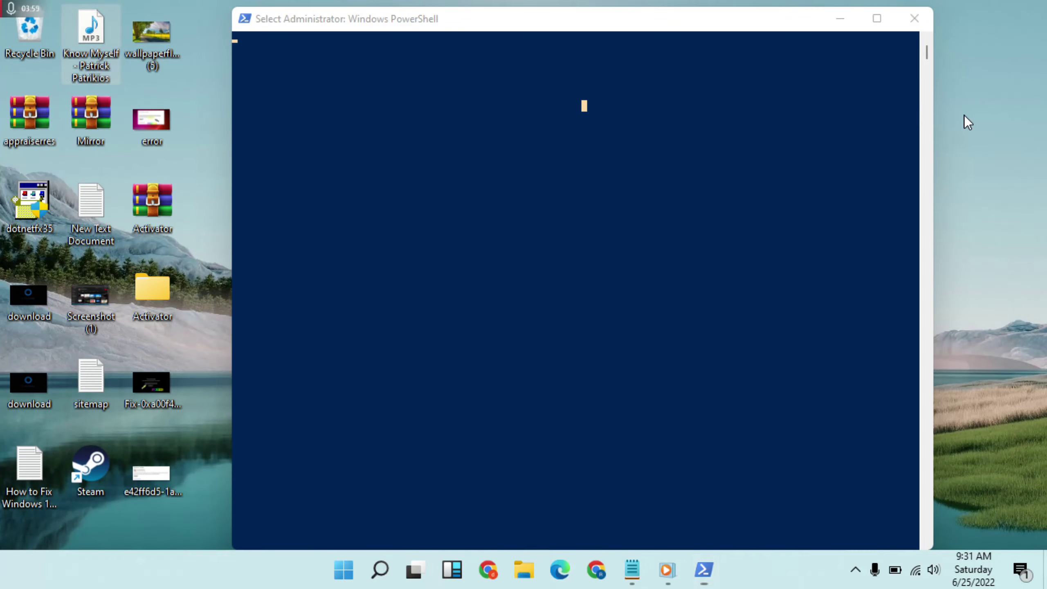
pyautogui.rightClick(963, 115)
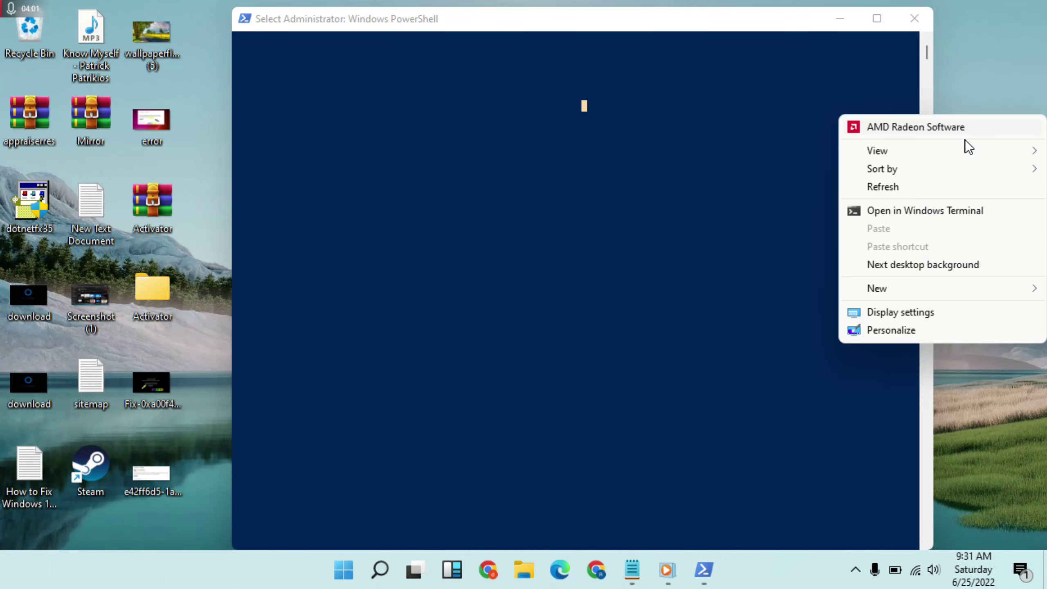
pyautogui.click(970, 187)
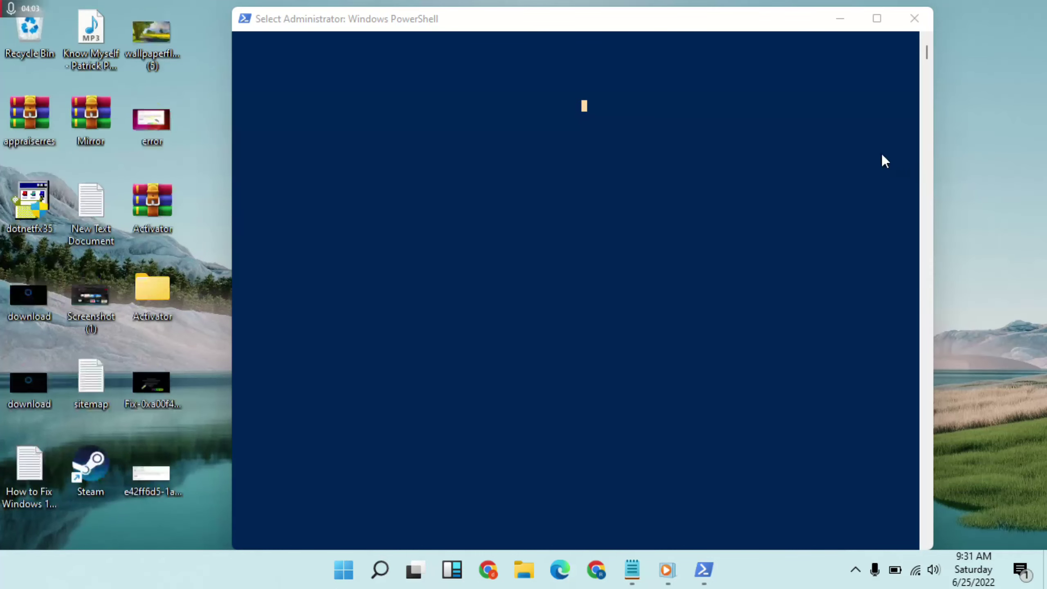
pyautogui.click(672, 21)
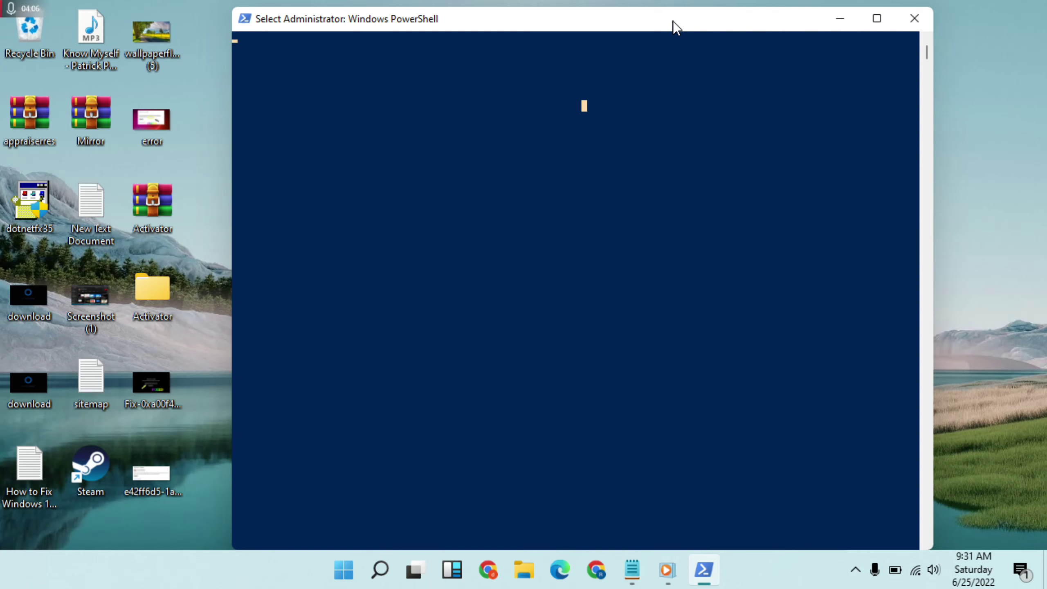